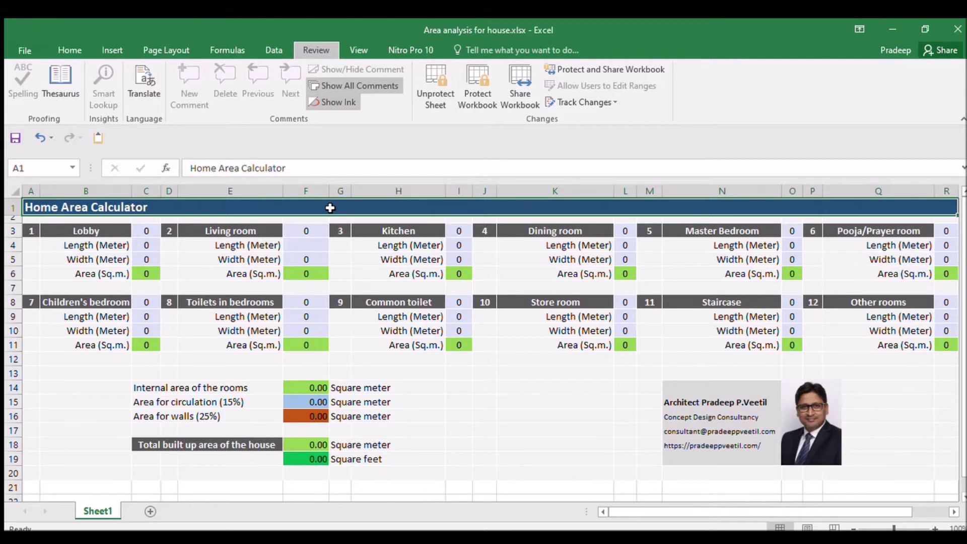
Point out the twelve room headings, from Lobby through Other rooms.
left_click(76, 233)
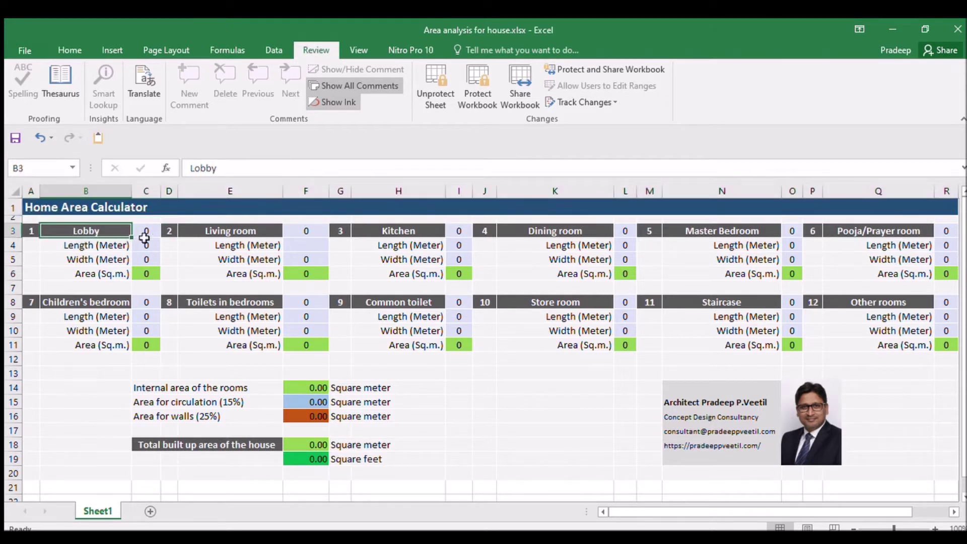
left_click(208, 231)
left_click(387, 236)
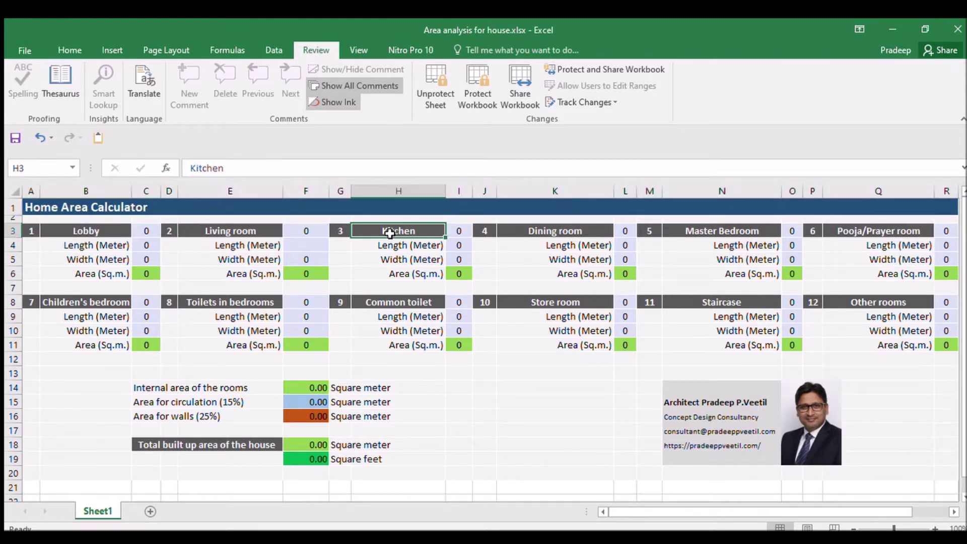
left_click(525, 232)
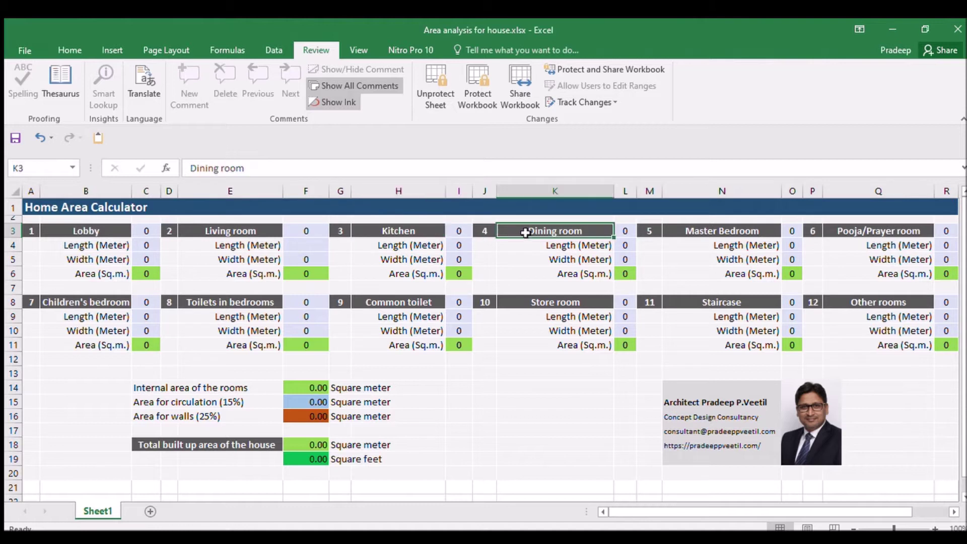
left_click(697, 232)
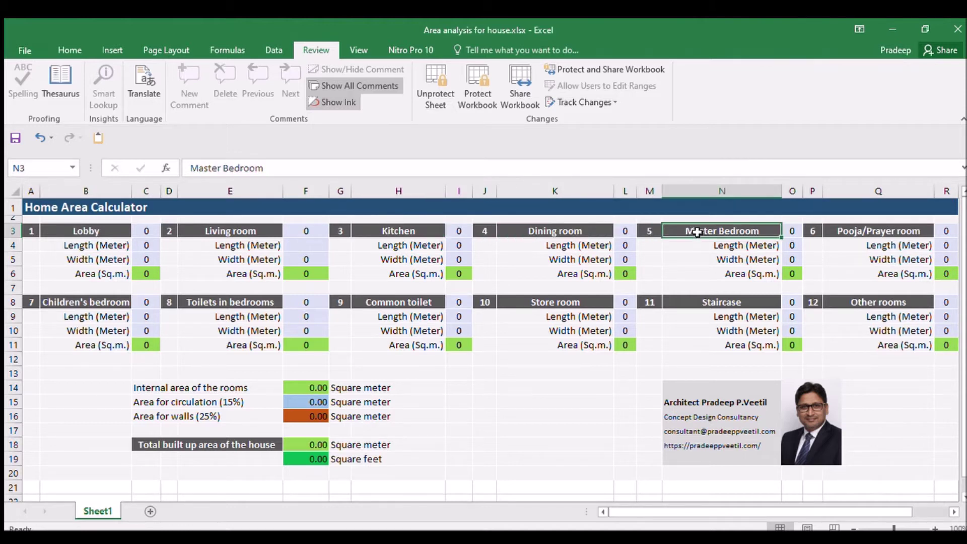
left_click(851, 233)
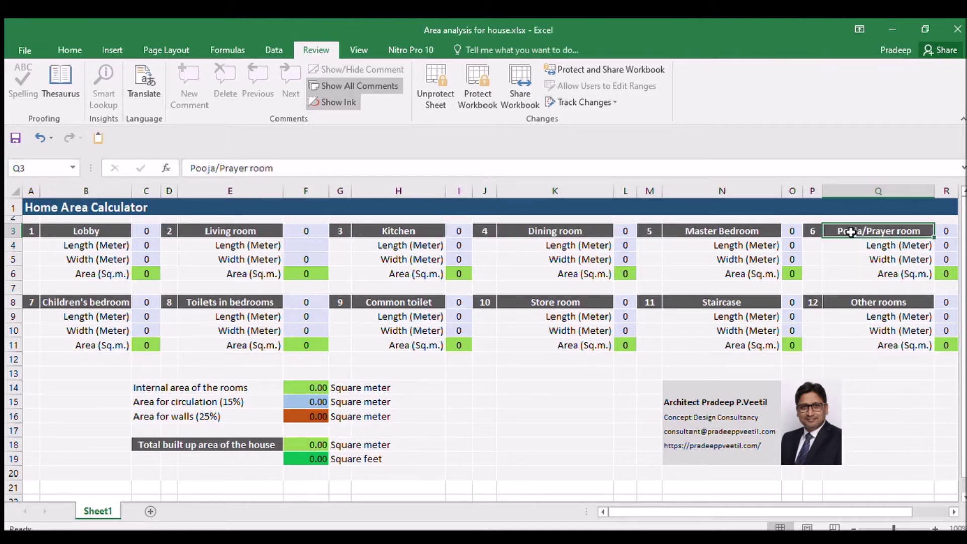
left_click(115, 301)
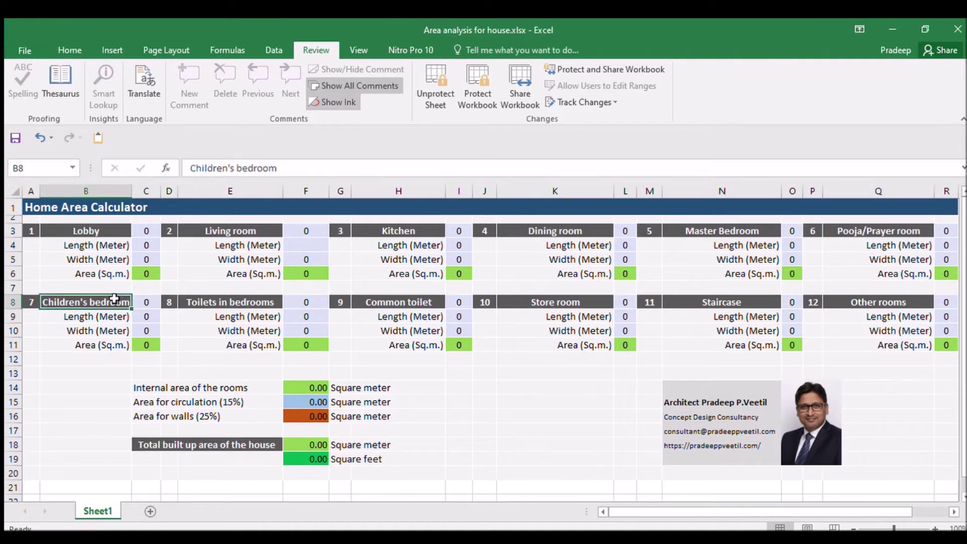
left_click(214, 303)
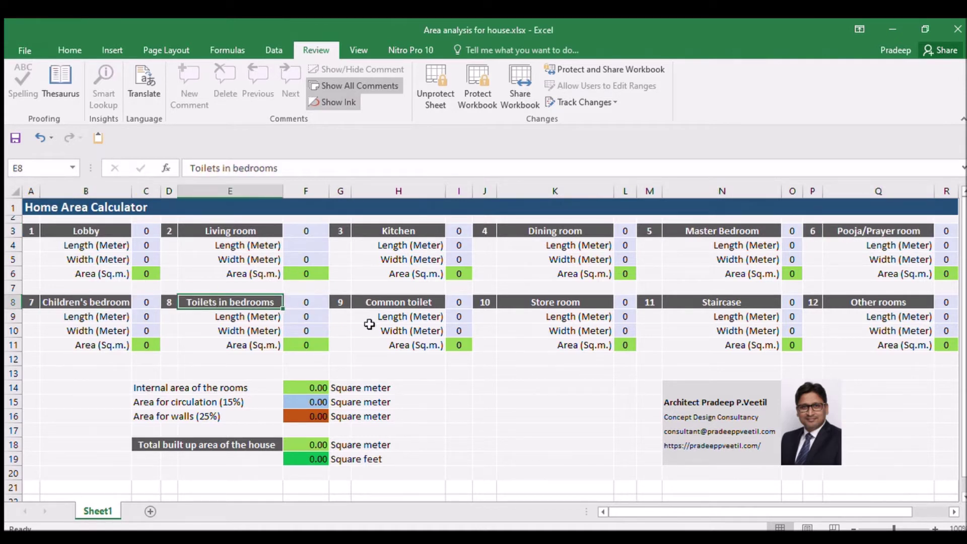
left_click(397, 304)
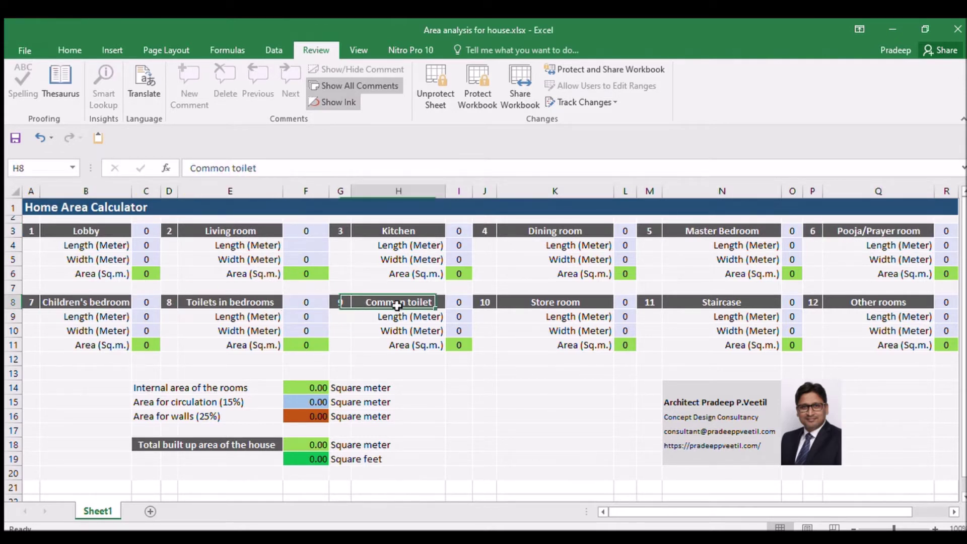
left_click(538, 305)
left_click(726, 304)
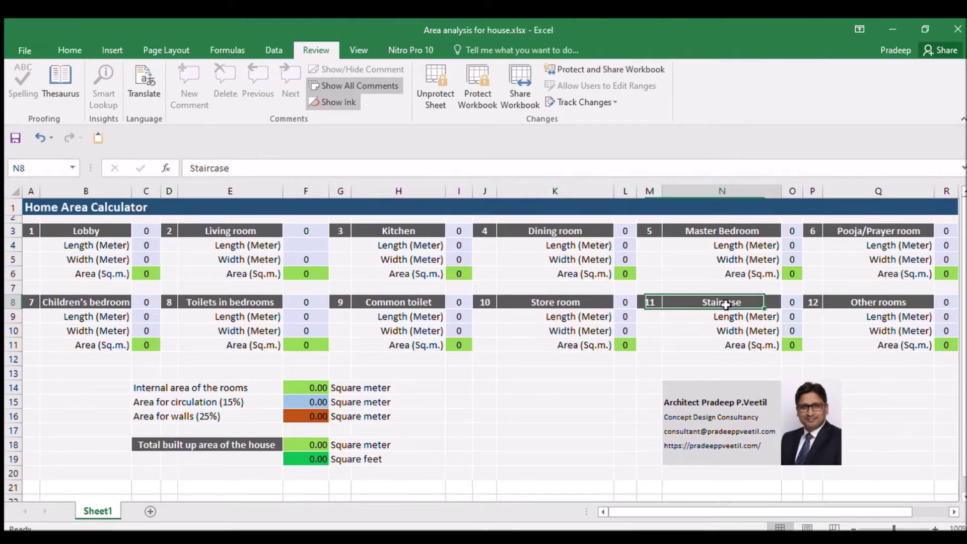
left_click(852, 302)
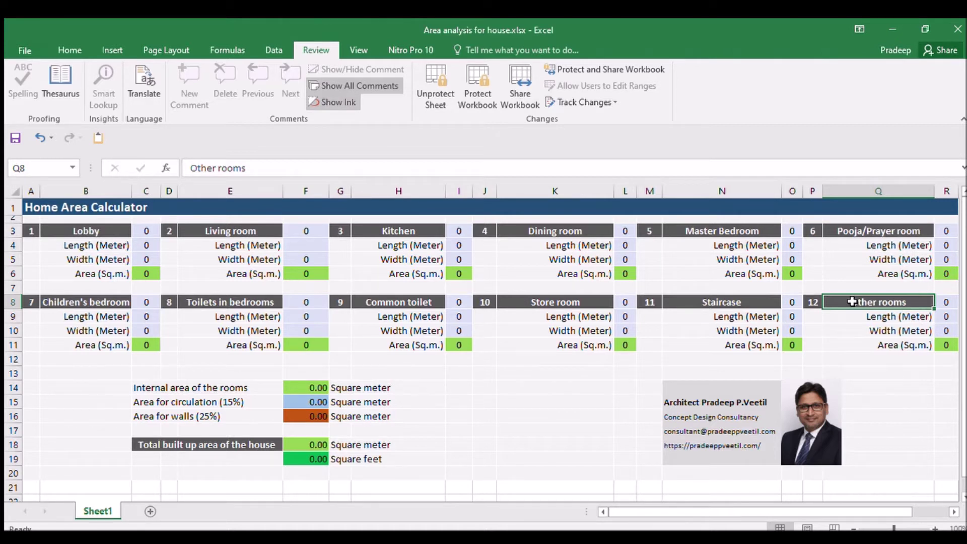
Enter the Lobby as 1 room, 5 m long and 4 m wide, giving 20 sq m.
left_click(111, 230)
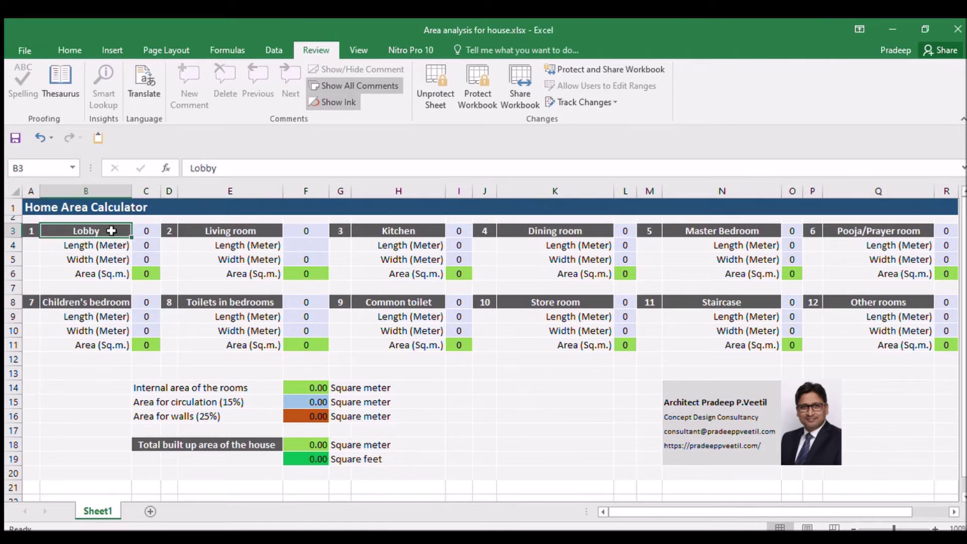
left_click(148, 232)
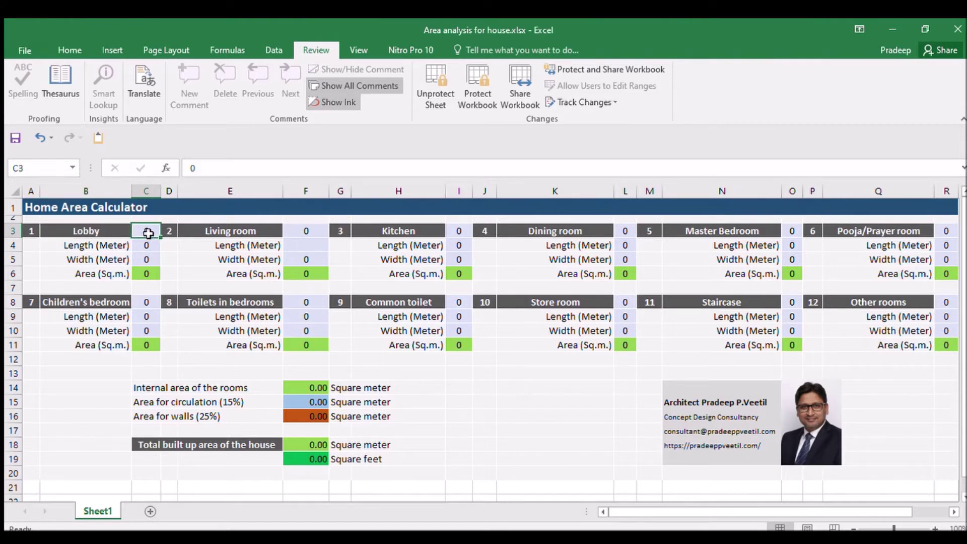
type("1")
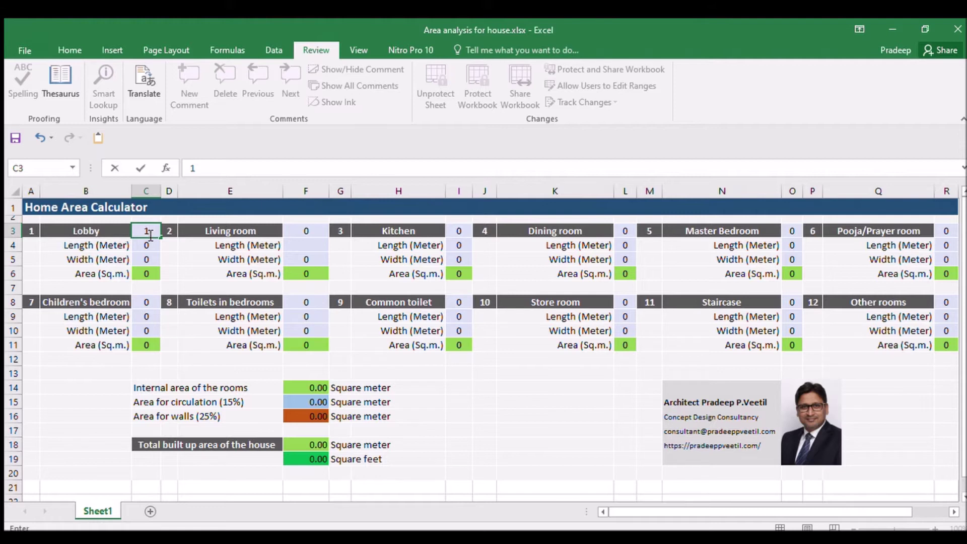
left_click(150, 246)
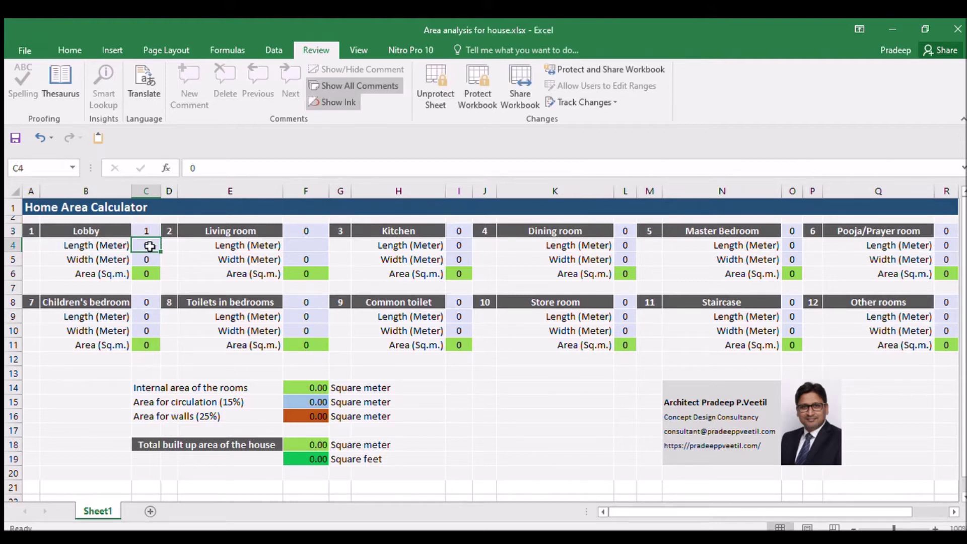
type("5")
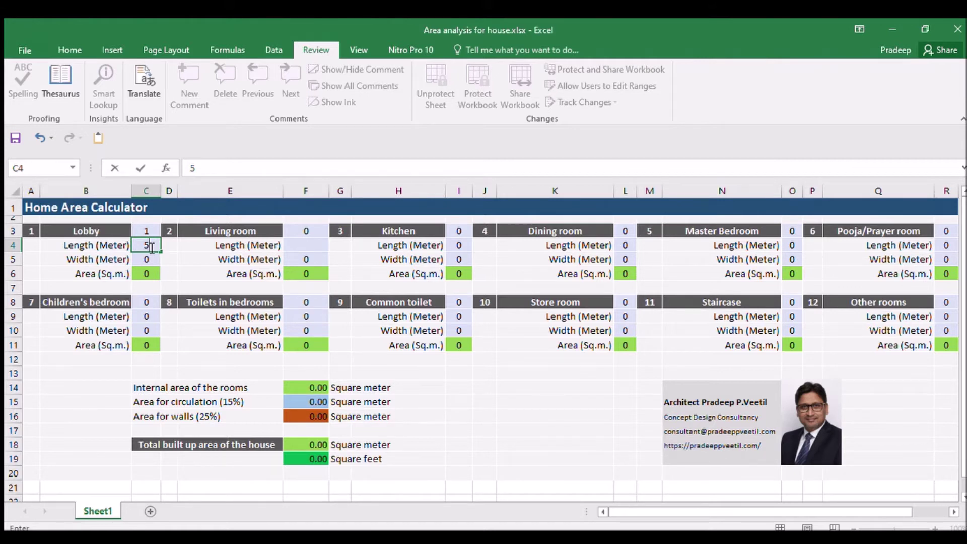
left_click(153, 265)
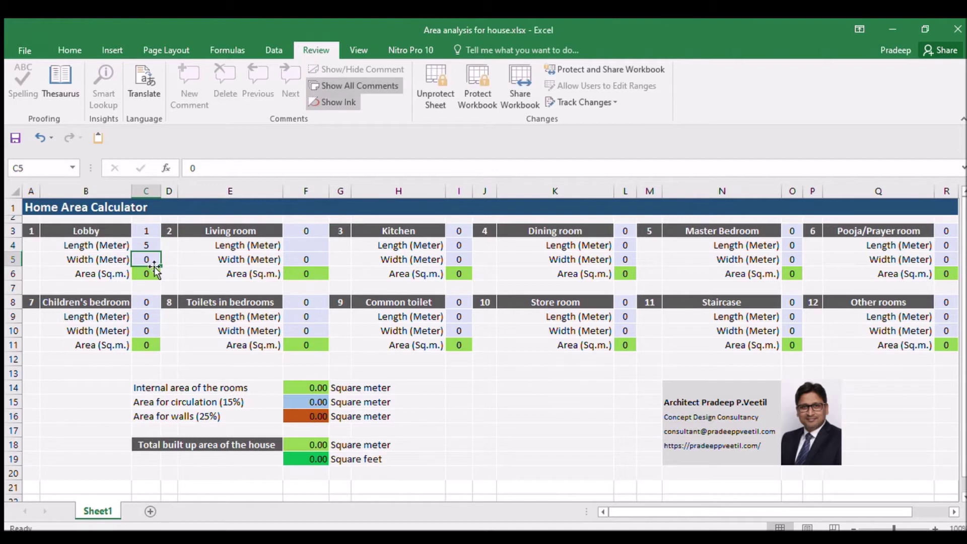
type("4")
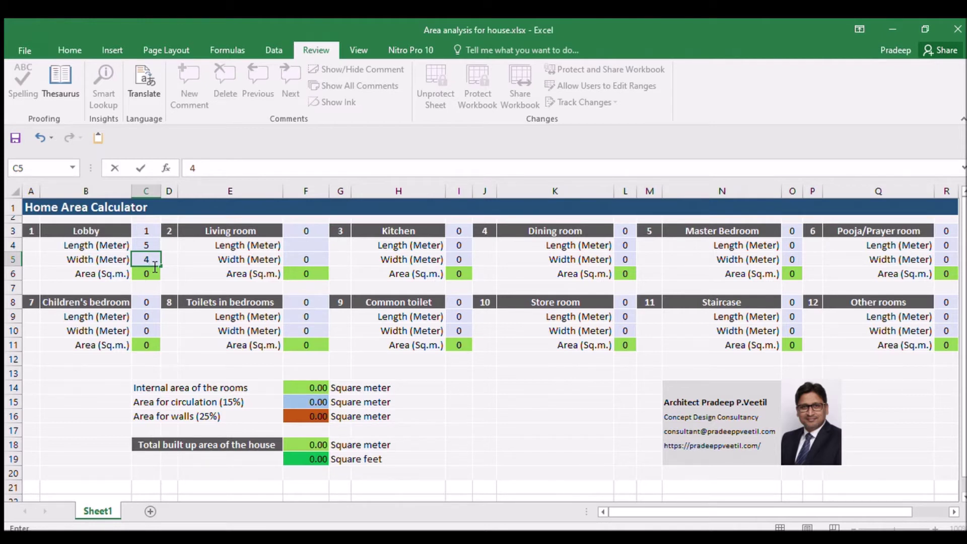
left_click(157, 274)
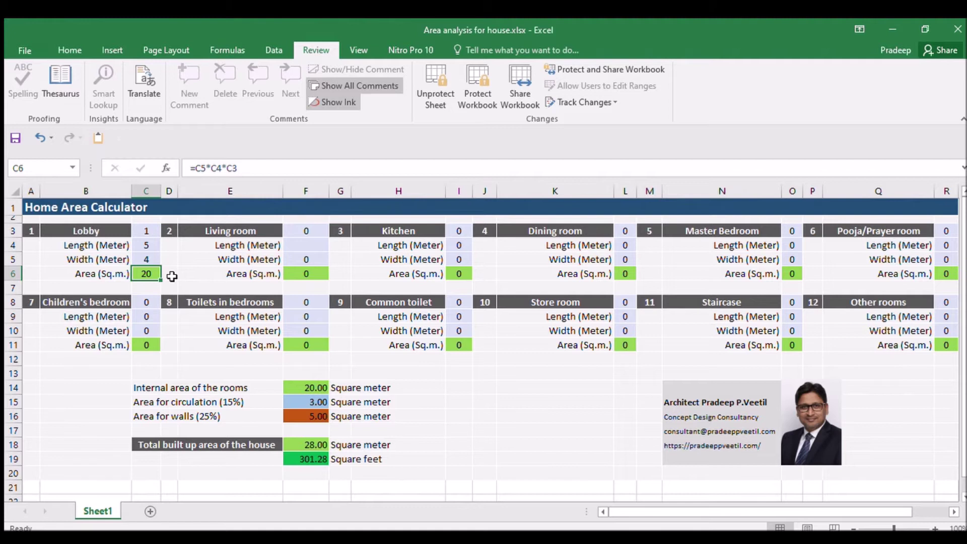
Enter the Living room as 1 room, 6 m by 4 m.
left_click(231, 231)
left_click(305, 231)
type("1")
key("Return")
type("6")
key("Return")
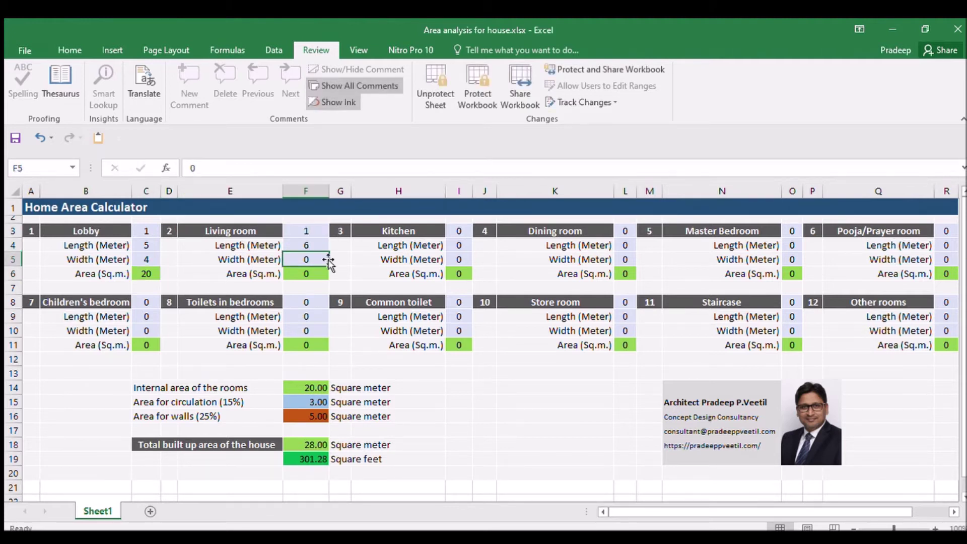
type("4")
Enter the Kitchen and Dining room, each 1 room of 4 m by 3 m.
key("Return")
left_click(459, 231)
type("1")
key("Return")
type("4")
key("Return")
type("3")
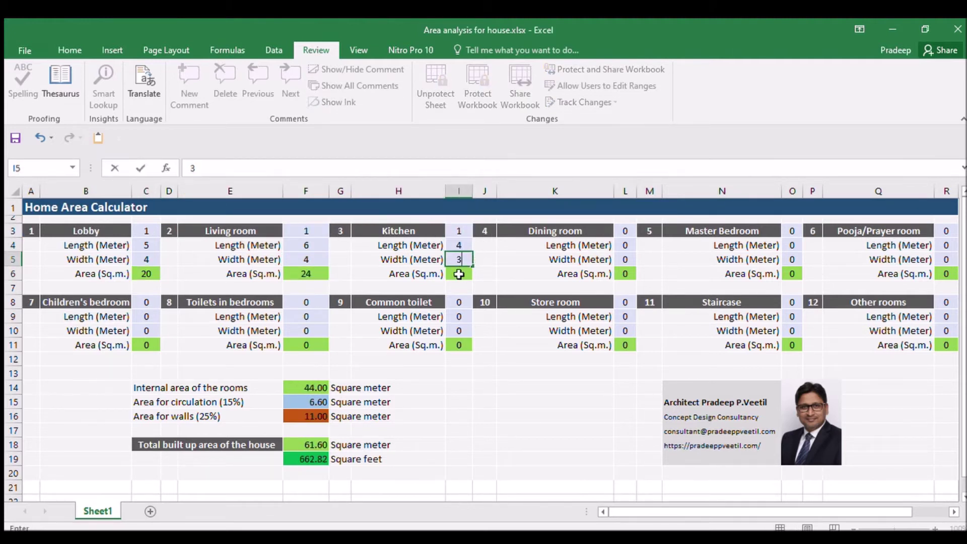
left_click(625, 231)
type("1")
key("Return")
type("4")
Enter the Master Bedroom as 1 room, 5 m by 4 m.
key("Return")
type("3")
key("Return")
left_click(793, 231)
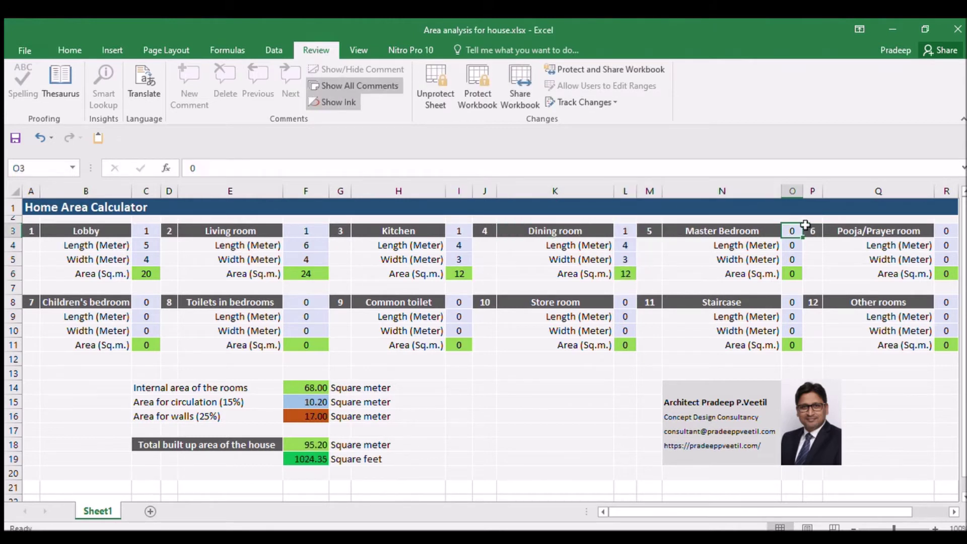
type("1")
key("Return")
type("5")
Enter the Pooja/Prayer room (1 room, 4 × 3 m) and Children's bedroom (2 rooms, 4 m long).
key("Return")
type("4")
key("Return")
left_click(947, 231)
type("1 4 ")
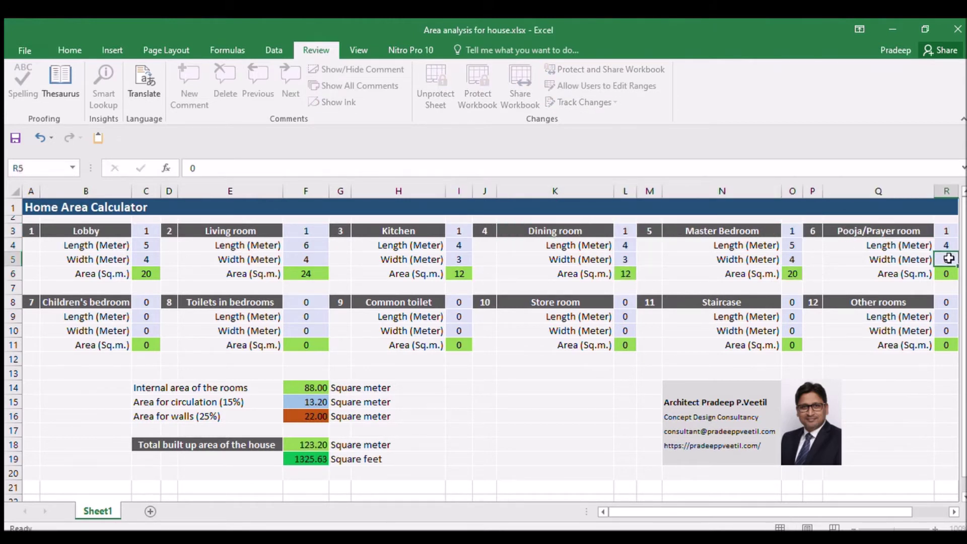
type("3")
key("Return")
left_click(146, 302)
type("2")
key("Return")
type("4")
key("Return")
type("3")
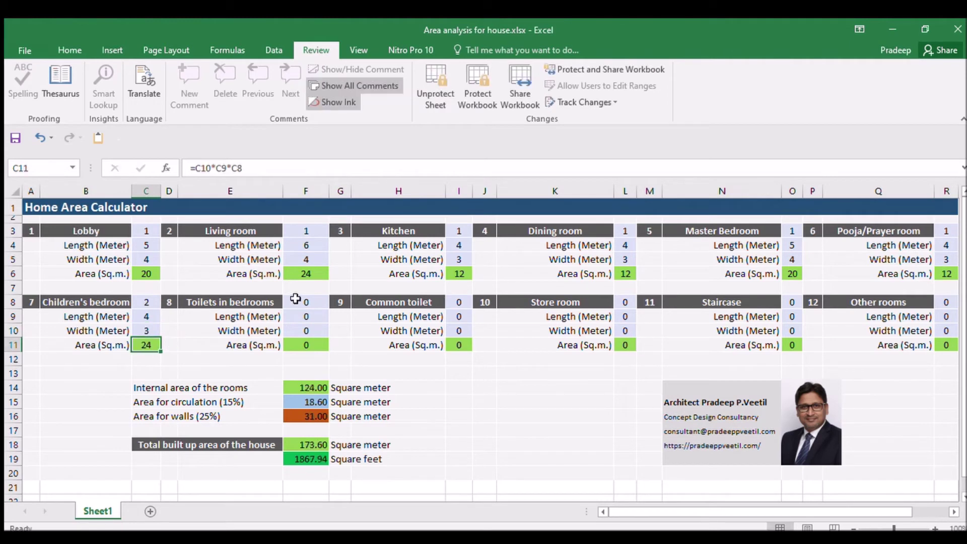
Enter Toilets in bedrooms as 2 of 3 × 2 m and Common toilet as 1 of 3 × 2 m.
left_click(305, 302)
type("2 3 2")
left_click(459, 302)
type("1 3 2")
Enter the Staircase (1 room, 6 × 4 m) and Other rooms (1 room, 4 × 3 m).
left_click(605, 302)
left_click(625, 302)
type("1 3 2")
left_click(771, 302)
left_click(795, 303)
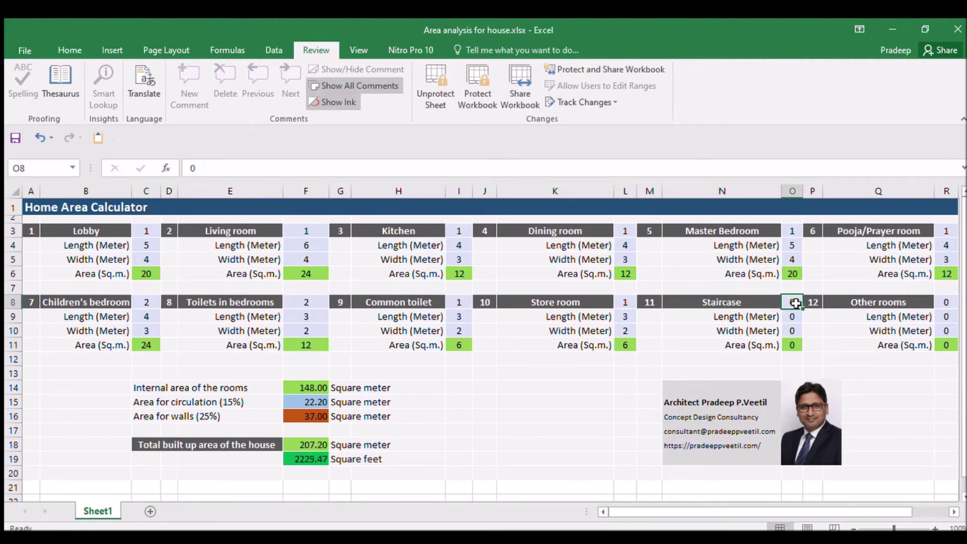
type("1 6 4")
left_click(946, 302)
type("1")
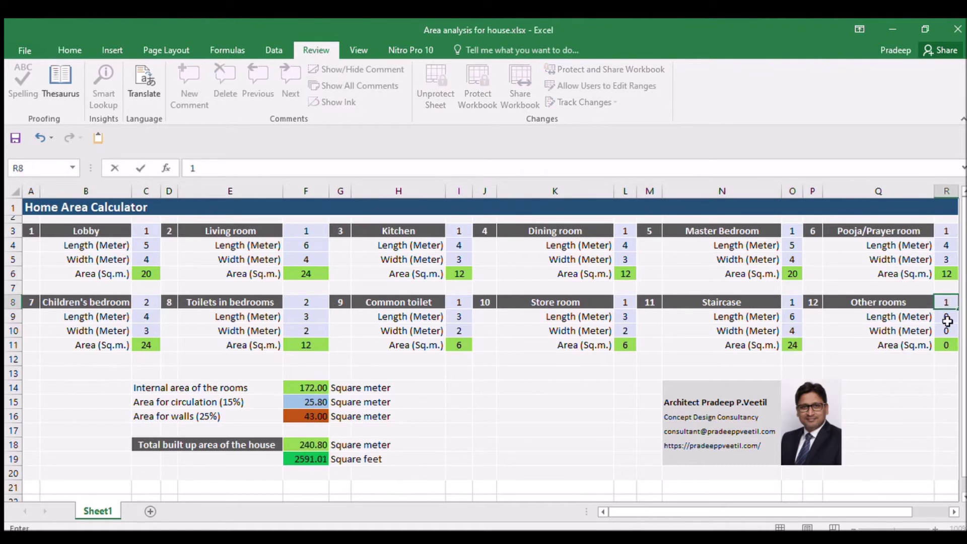
type(" 4 3")
left_click(206, 387)
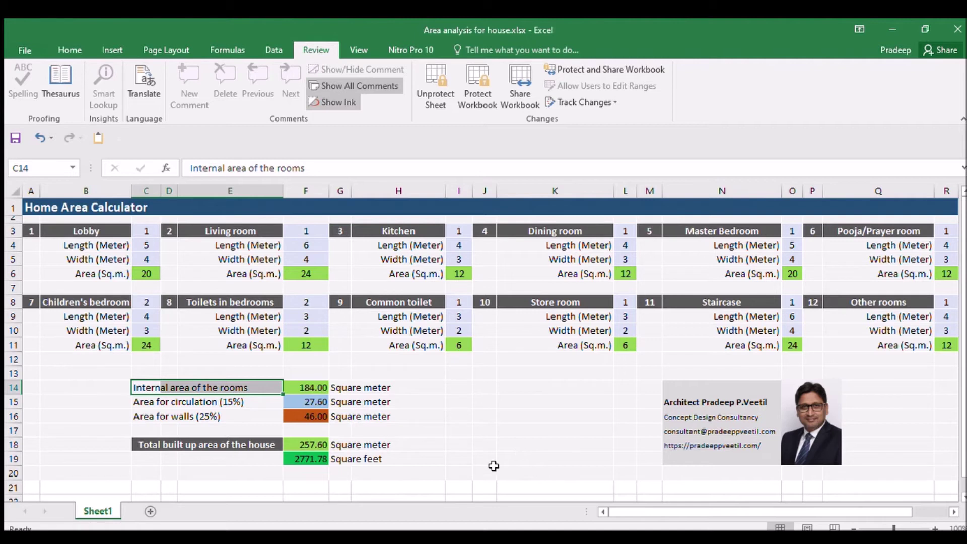
left_click(292, 389)
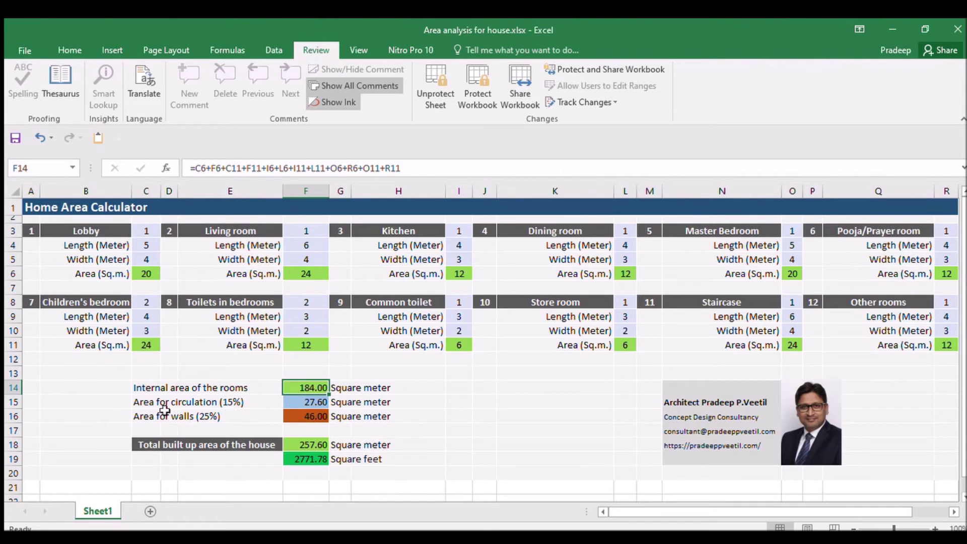
left_click(146, 403)
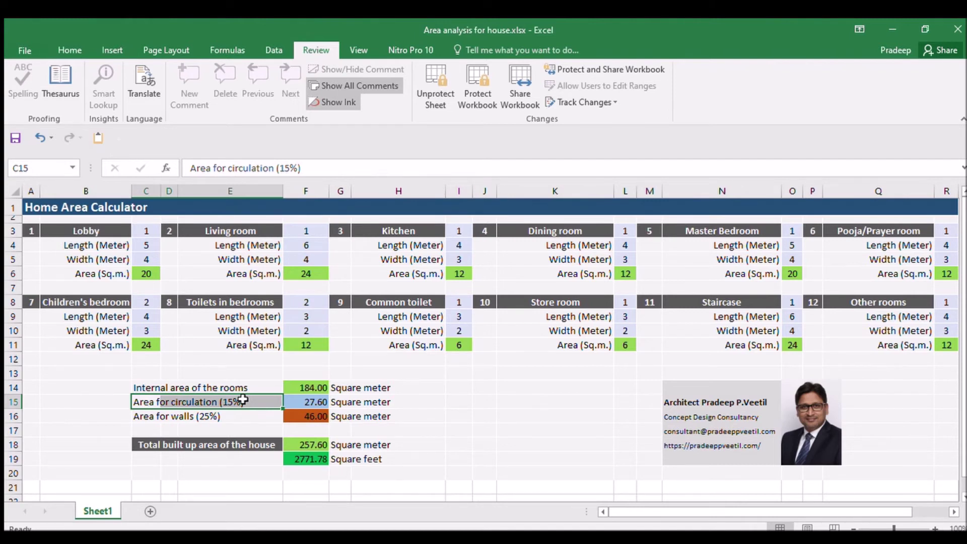
left_click(300, 405)
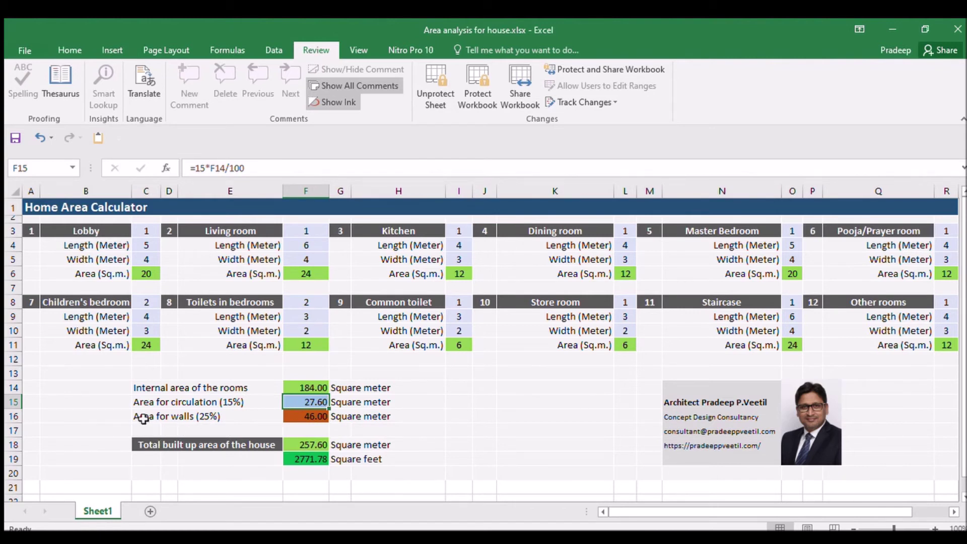
left_click_drag(141, 417, 219, 415)
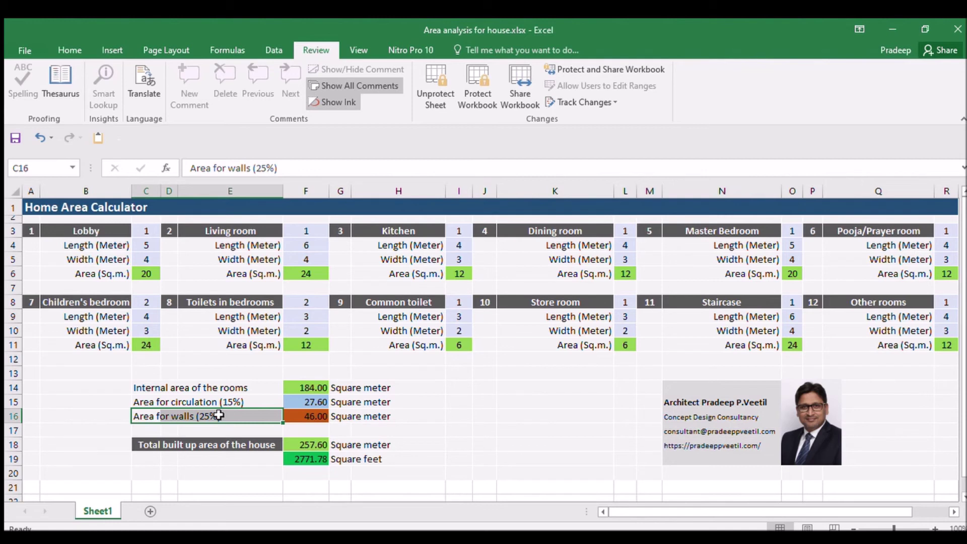
left_click(309, 418)
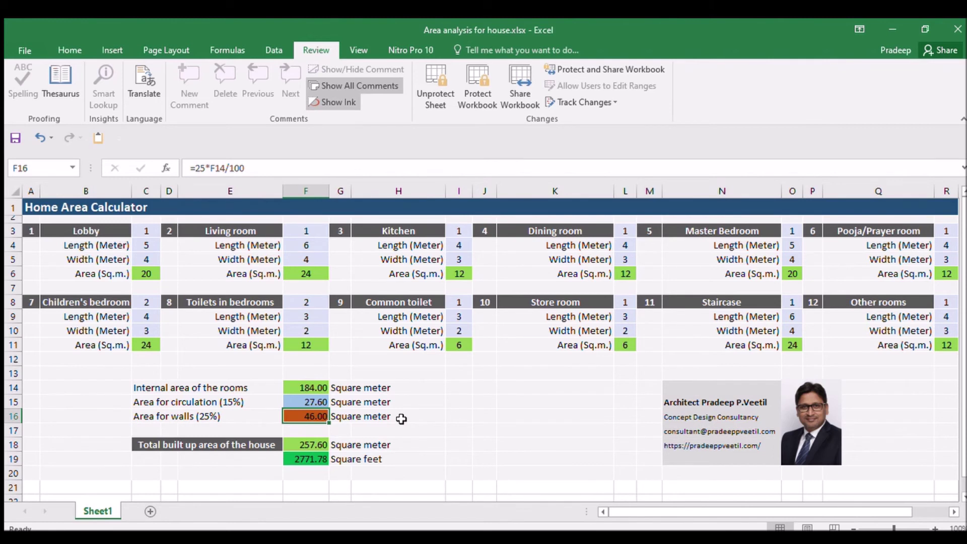
left_click(305, 449)
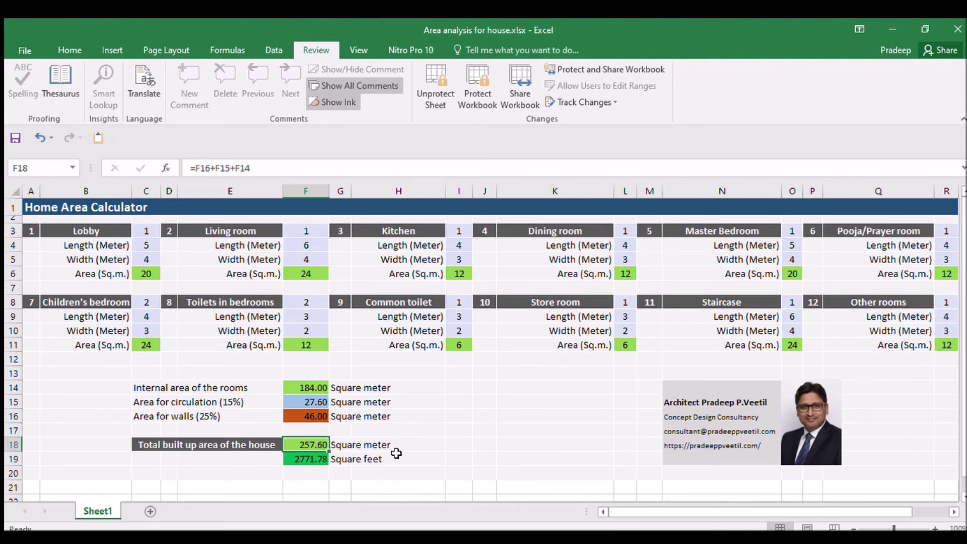
left_click(319, 460)
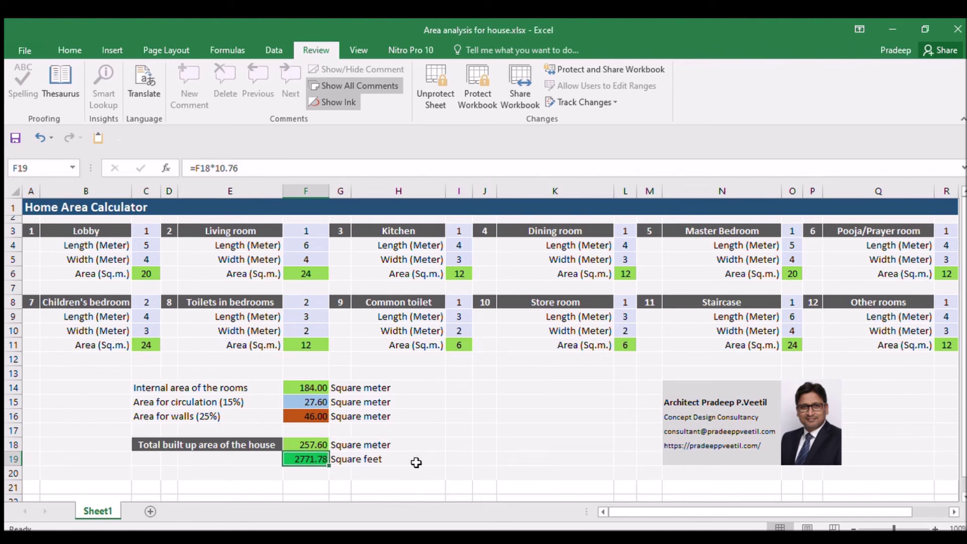